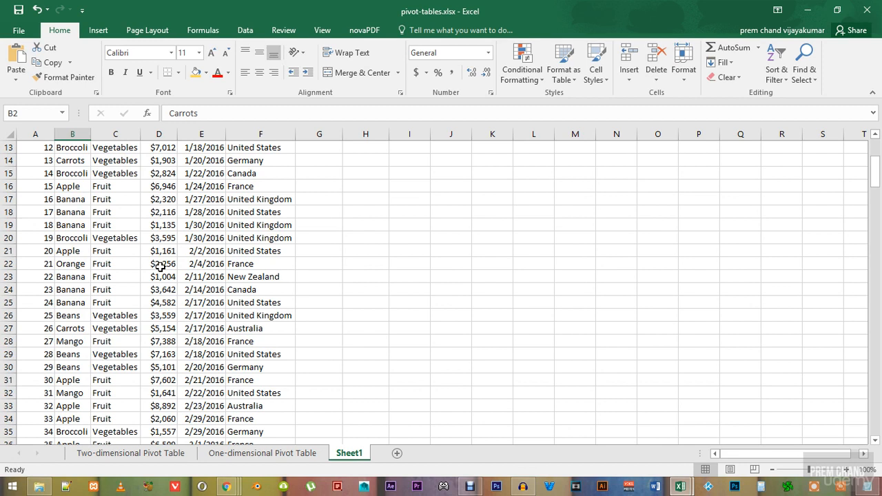
- Examine the order records on Sheet1 across the Order ID, Product, Category, Amount, Date and Country columns
{"action": "scroll", "coordinate": [159, 267], "scroll_direction": "up", "scroll_amount": 4}
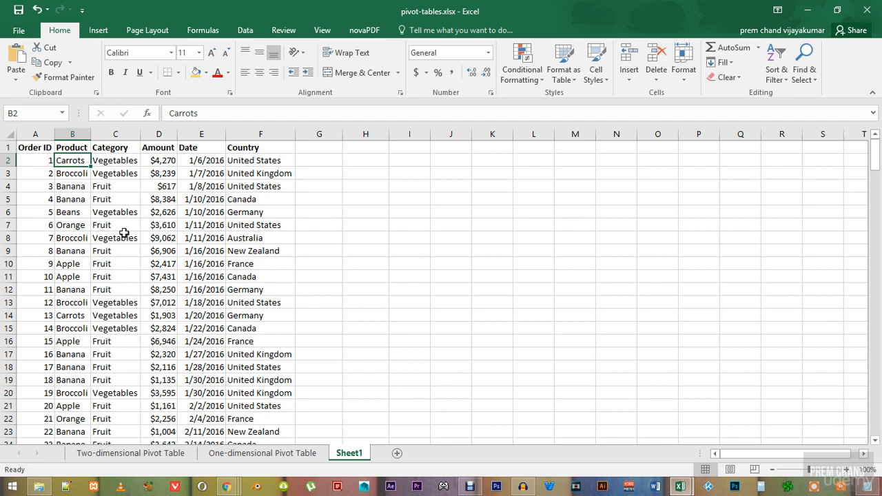
{"action": "left_click", "coordinate": [50, 165]}
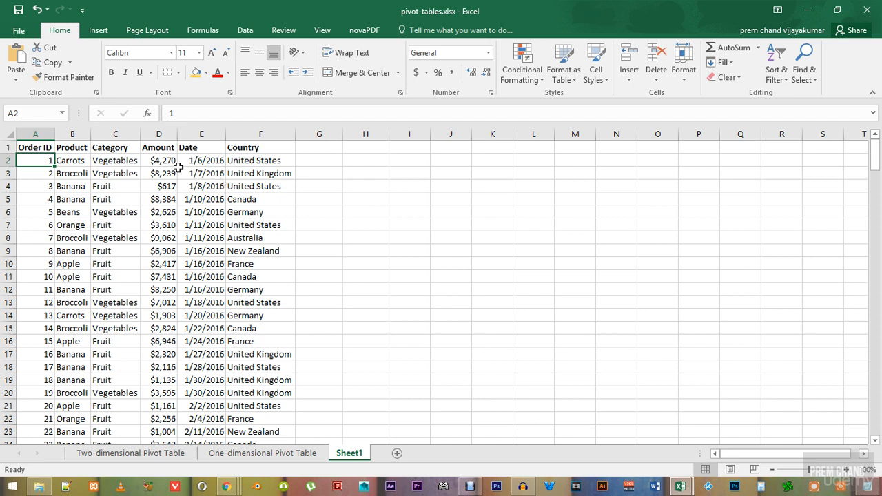
{"action": "left_click", "coordinate": [34, 147]}
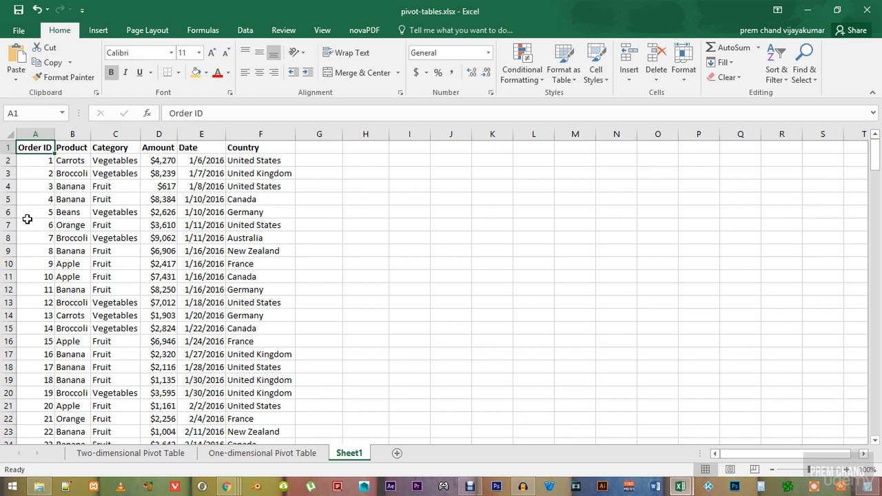
{"action": "left_click", "coordinate": [64, 164]}
{"action": "key", "text": "Down"}
{"action": "key", "text": "Down"}
{"action": "key", "text": "Down"}
{"action": "key", "text": "Down"}
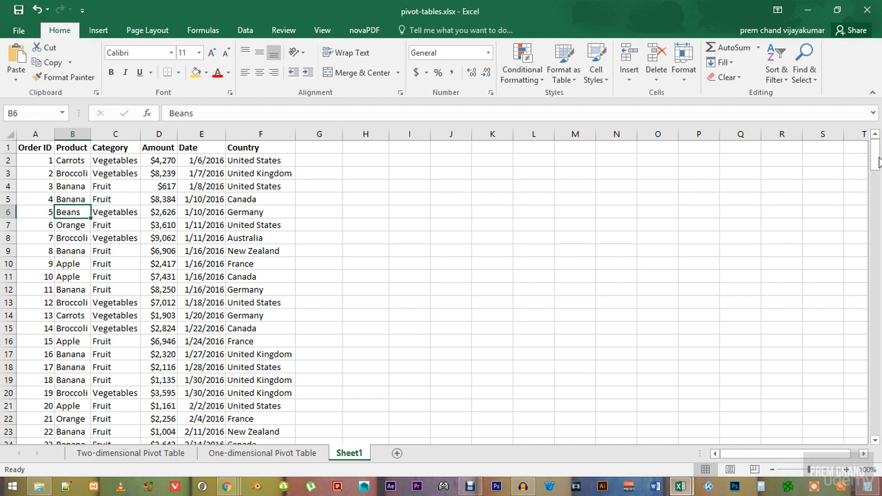
{"action": "left_click_drag", "start_coordinate": [878, 161], "coordinate": [874, 138]}
{"action": "left_click", "coordinate": [199, 227]}
{"action": "left_click_drag", "start_coordinate": [199, 227], "coordinate": [245, 296]}
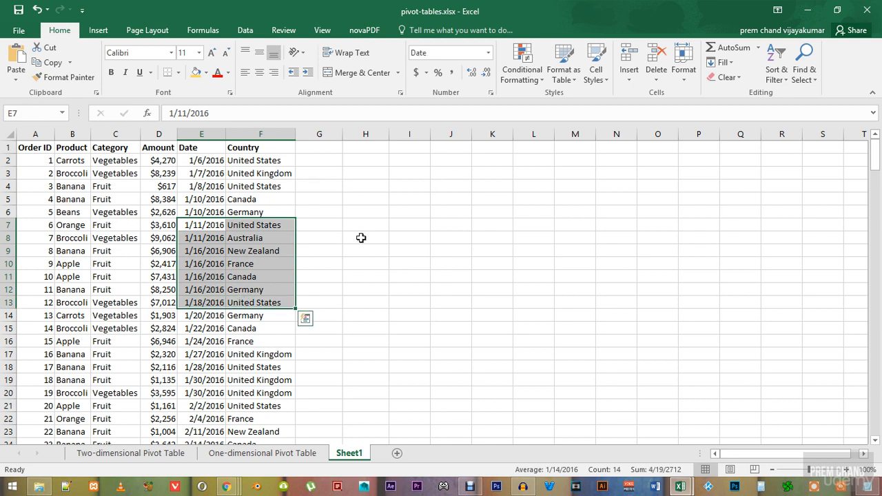
{"action": "left_click", "coordinate": [321, 224]}
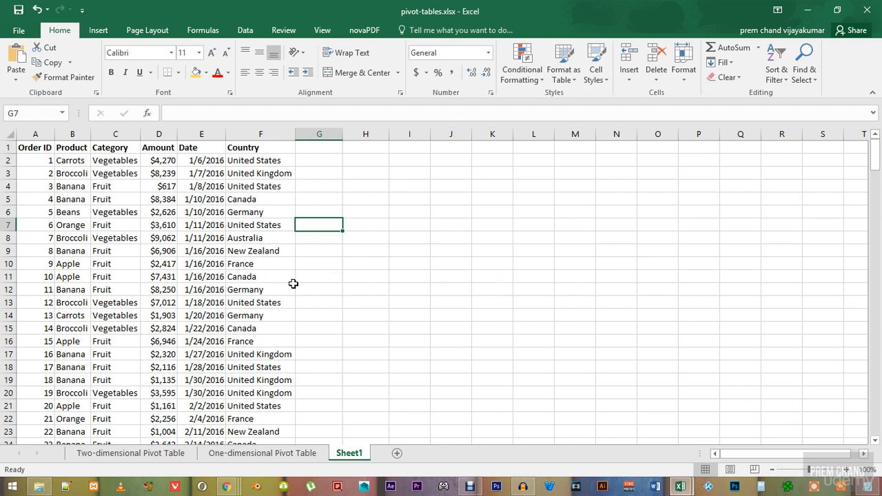
{"action": "left_click_drag", "start_coordinate": [878, 159], "coordinate": [879, 142]}
- Preview the recommended PivotTables for the order data and insert Sum of Amount by Country and Category
{"action": "left_click", "coordinate": [78, 165]}
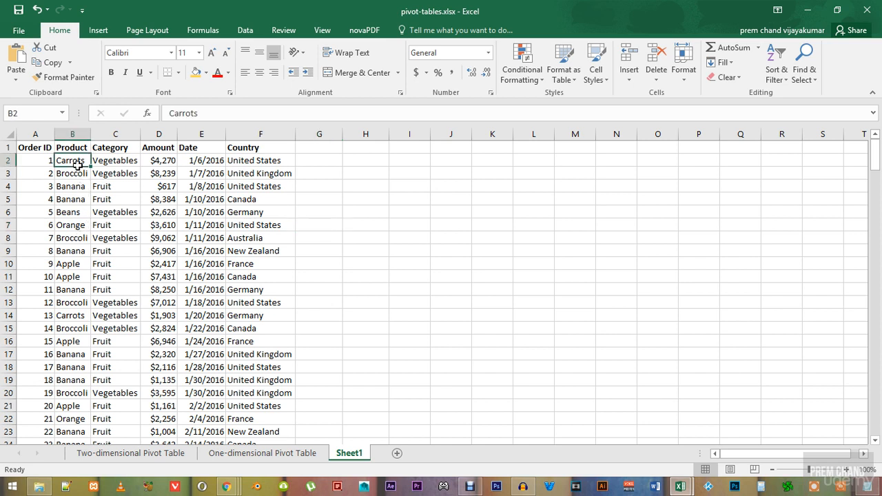
{"action": "left_click", "coordinate": [97, 32]}
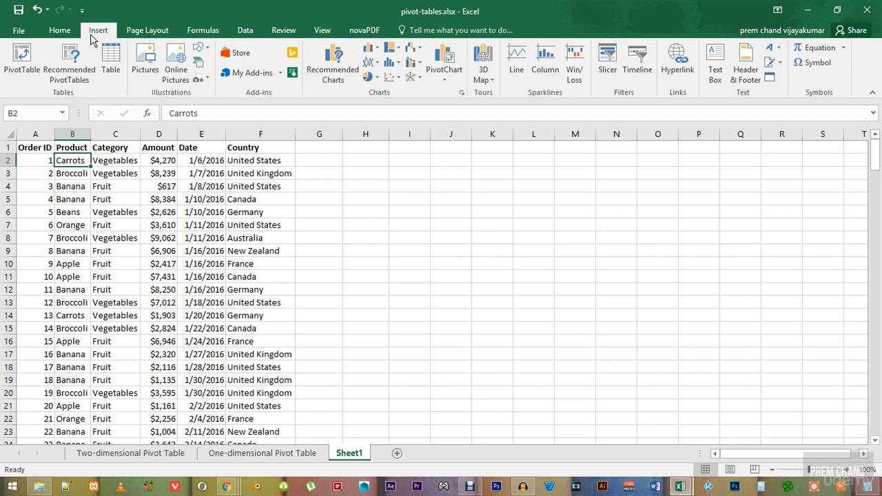
{"action": "left_click", "coordinate": [68, 70]}
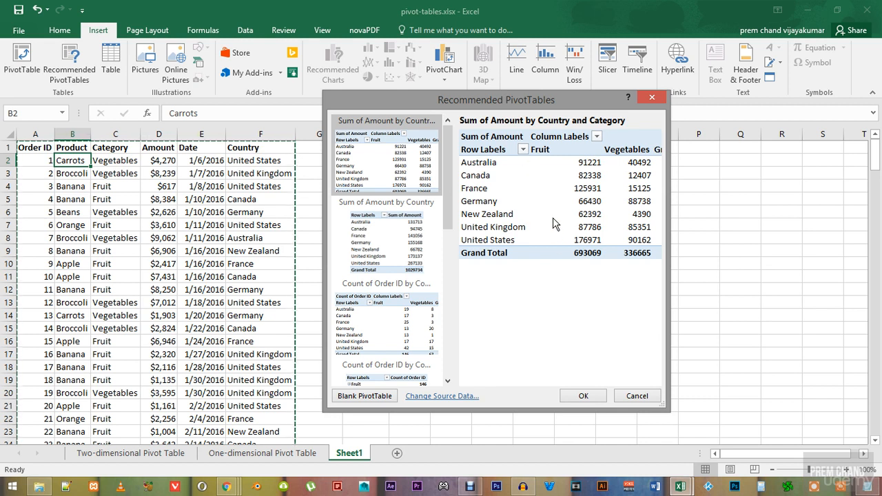
{"action": "left_click", "coordinate": [398, 245]}
{"action": "left_click", "coordinate": [387, 316]}
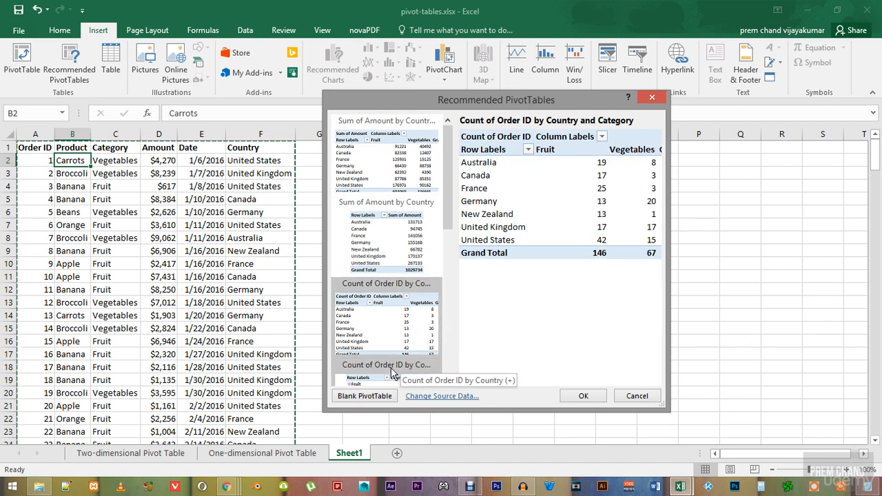
{"action": "left_click_drag", "start_coordinate": [448, 218], "coordinate": [462, 171]}
{"action": "left_click", "coordinate": [380, 290]}
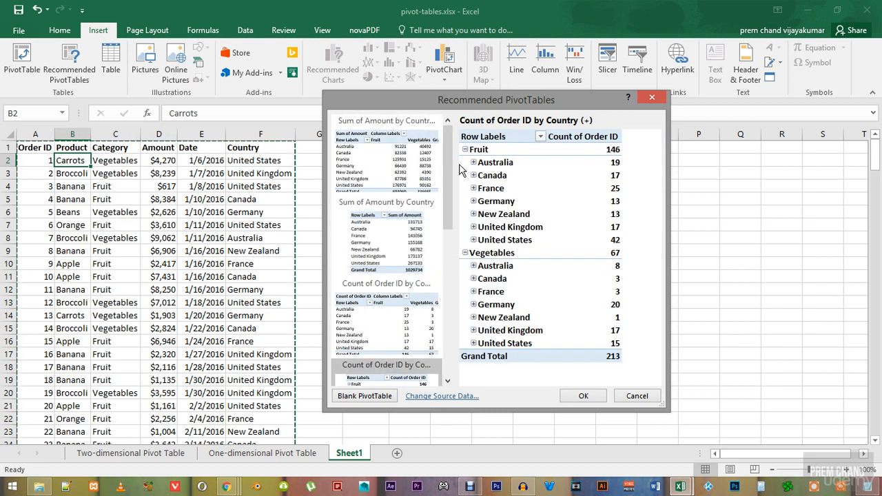
{"action": "left_click", "coordinate": [406, 160]}
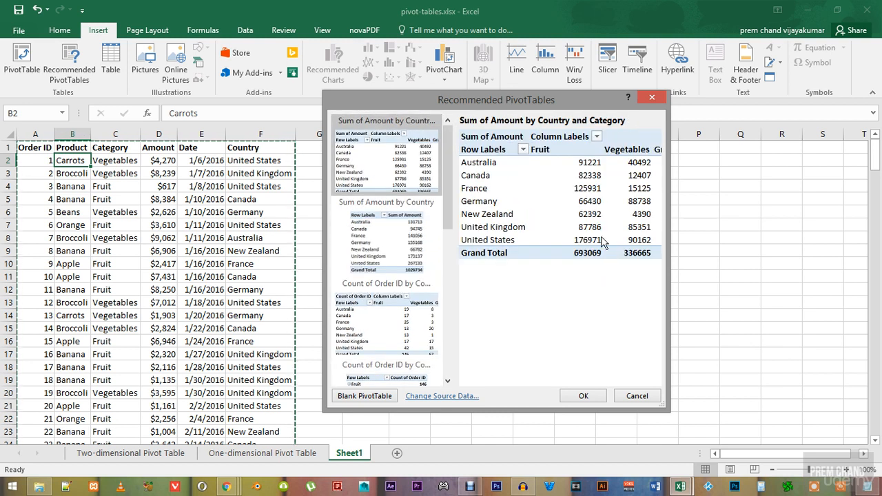
{"action": "left_click", "coordinate": [583, 397]}
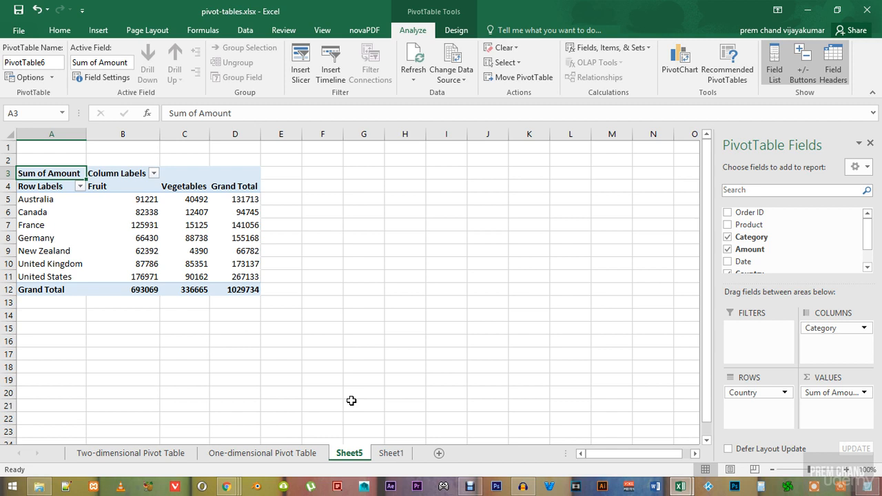
- Delete the Sheet5 worksheet holding the recommended PivotTable
{"action": "right_click", "coordinate": [353, 458]}
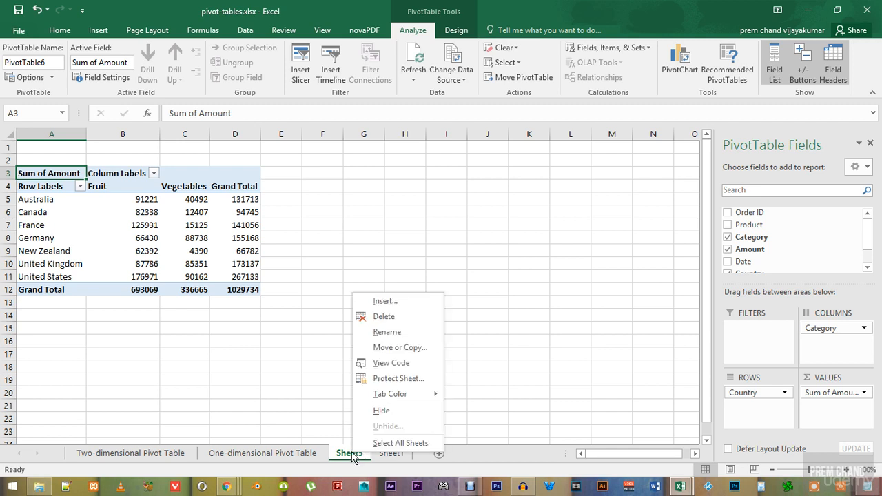
{"action": "left_click", "coordinate": [387, 317]}
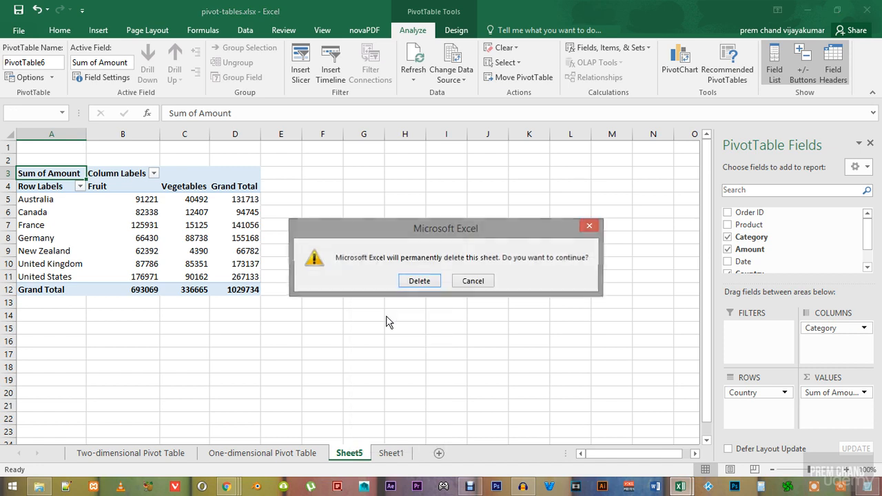
{"action": "left_click", "coordinate": [420, 282]}
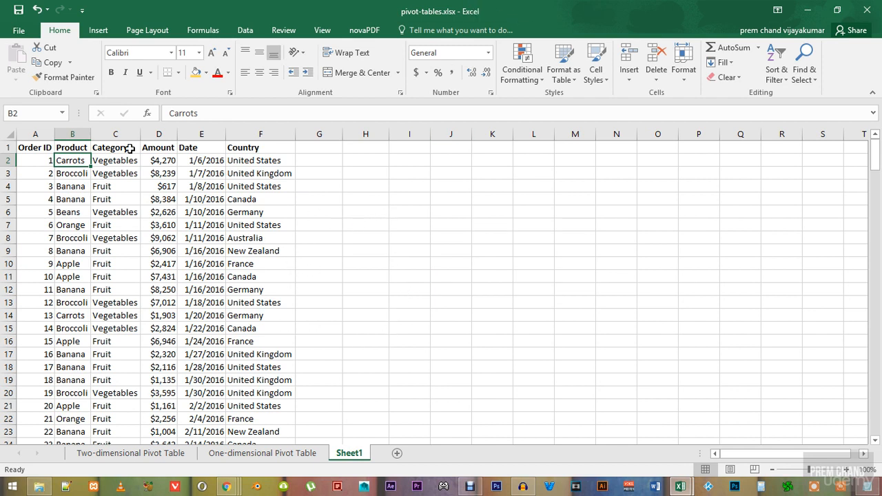
- Create a blank PivotTable from the range Sheet1!$A$1:$F$214 on a new worksheet
{"action": "left_click", "coordinate": [99, 31]}
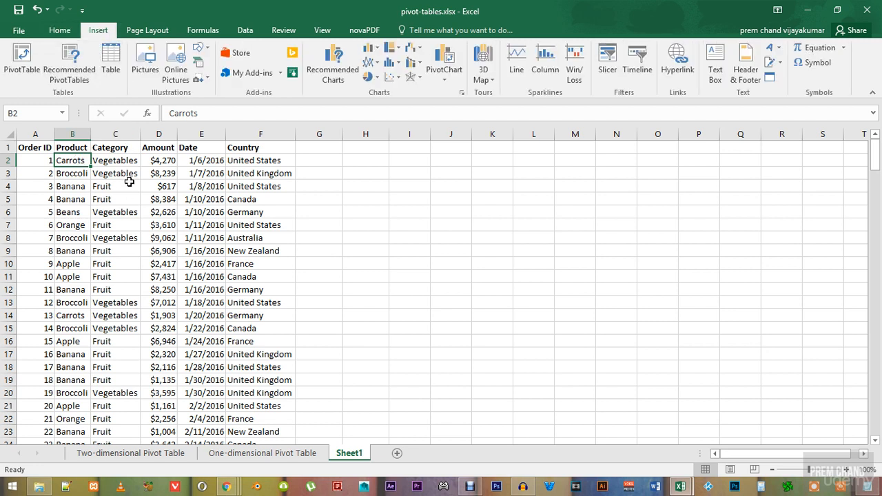
{"action": "left_click", "coordinate": [19, 59]}
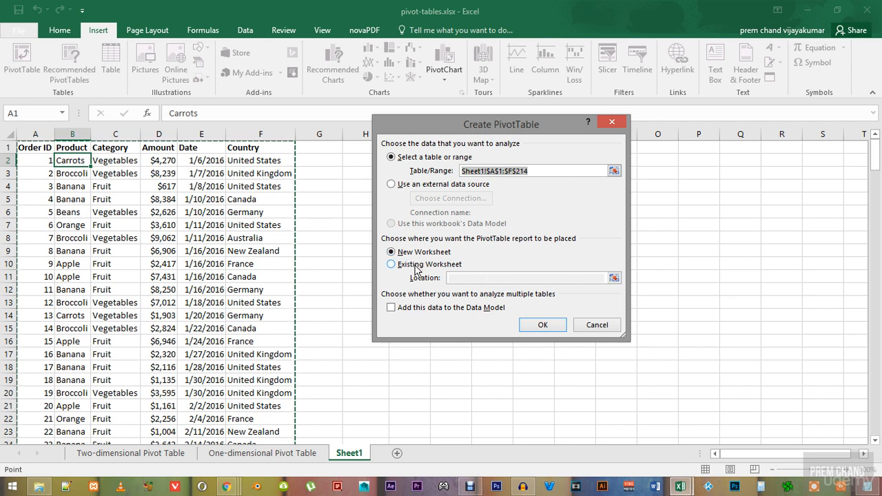
{"action": "left_click", "coordinate": [541, 325]}
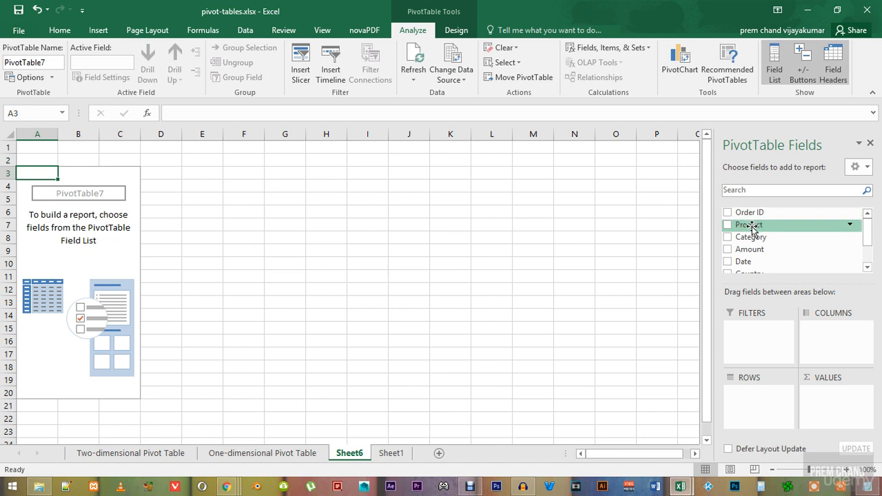
- Lay out the PivotTable with Product as the row field and Country as the column field
{"action": "left_click_drag", "start_coordinate": [752, 229], "coordinate": [754, 410]}
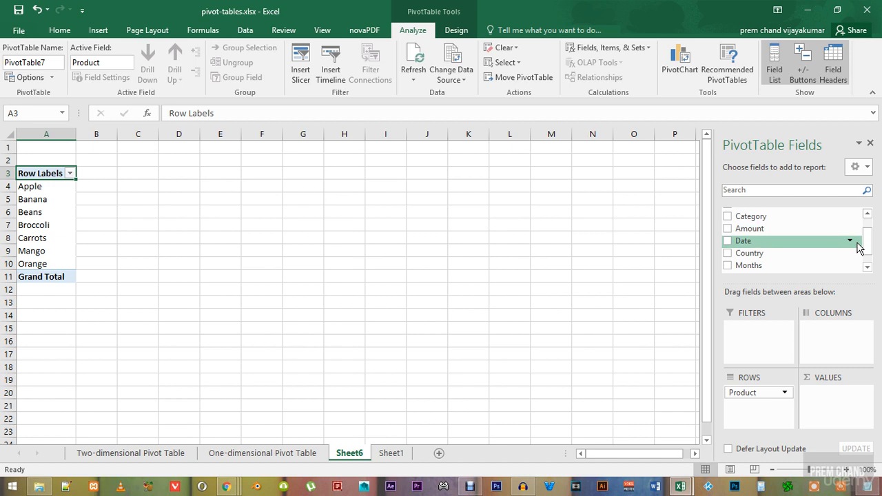
{"action": "scroll", "coordinate": [871, 238], "scroll_direction": "up", "scroll_amount": 1}
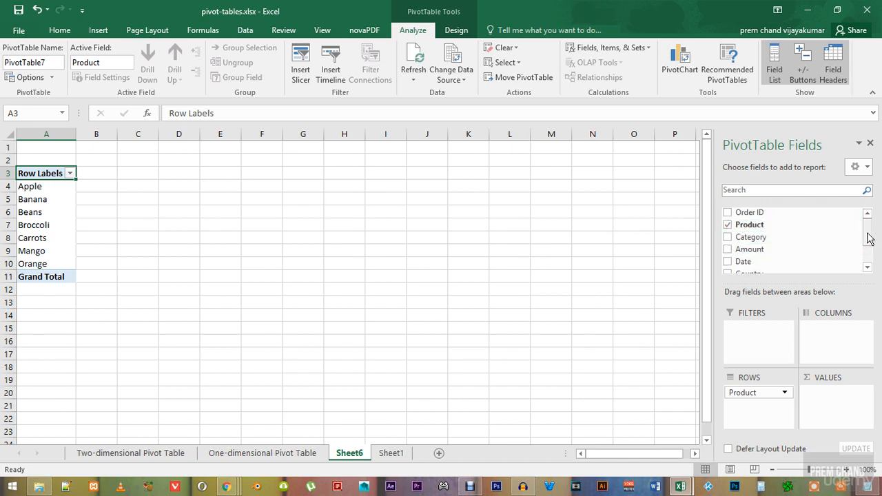
{"action": "scroll", "coordinate": [870, 250], "scroll_direction": "down", "scroll_amount": 1}
{"action": "left_click_drag", "start_coordinate": [753, 248], "coordinate": [844, 356]}
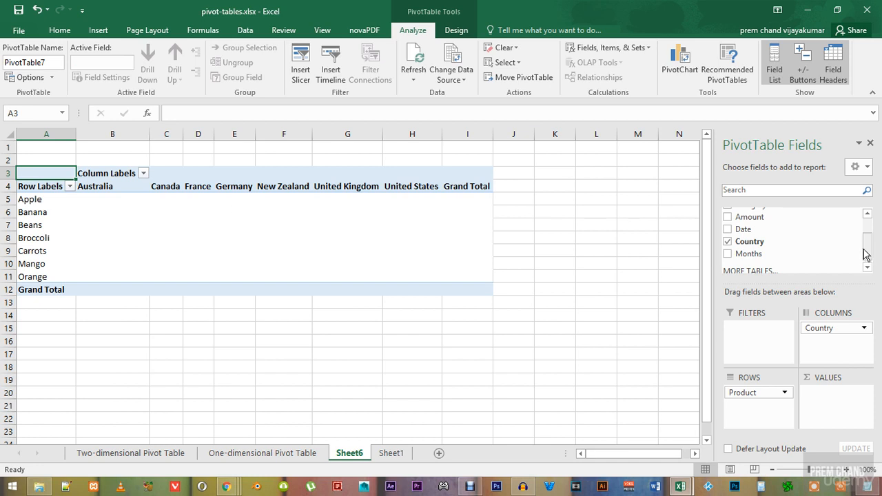
- Add Amount to the PivotTable as the summed value field
{"action": "left_click_drag", "start_coordinate": [868, 255], "coordinate": [869, 237]}
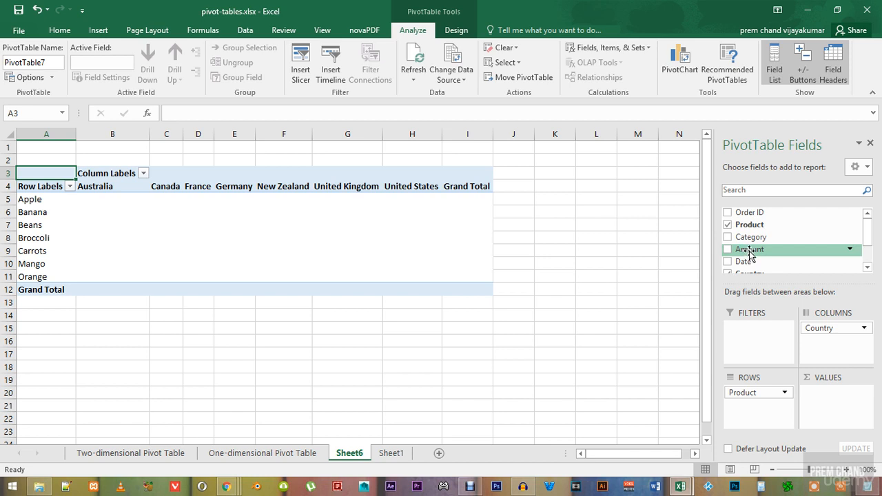
{"action": "left_click_drag", "start_coordinate": [750, 252], "coordinate": [832, 407]}
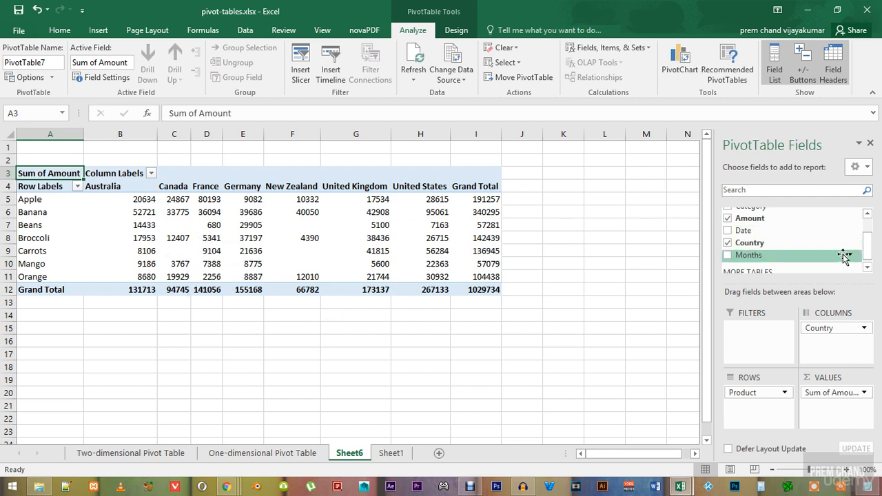
{"action": "left_click_drag", "start_coordinate": [869, 252], "coordinate": [868, 226]}
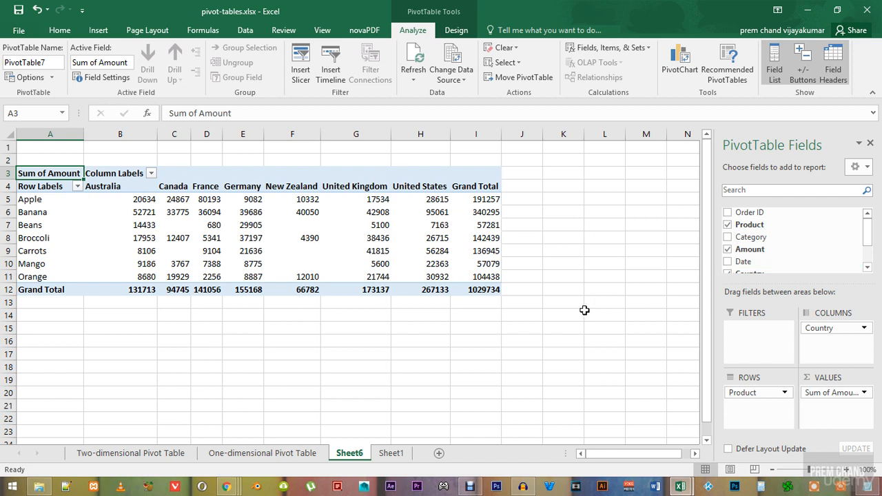
- Add Months, Date and Order ID as report filters of the PivotTable
{"action": "left_click_drag", "start_coordinate": [869, 230], "coordinate": [869, 254]}
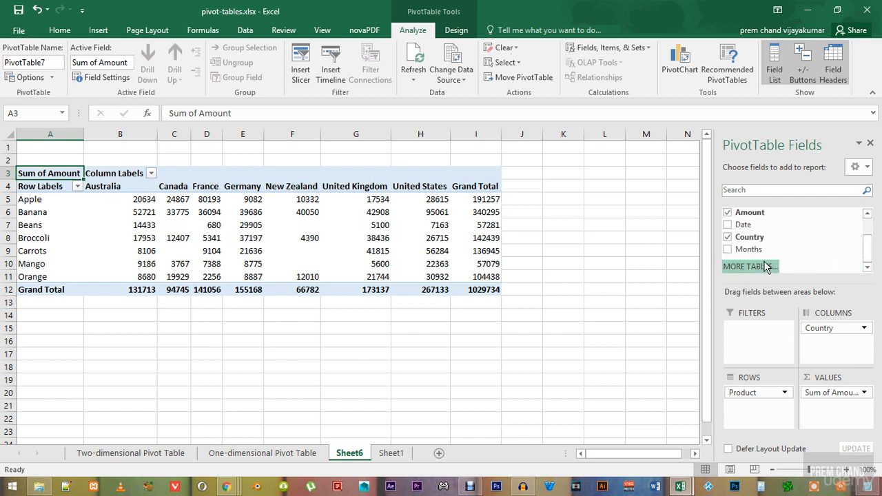
{"action": "left_click_drag", "start_coordinate": [751, 250], "coordinate": [753, 333]}
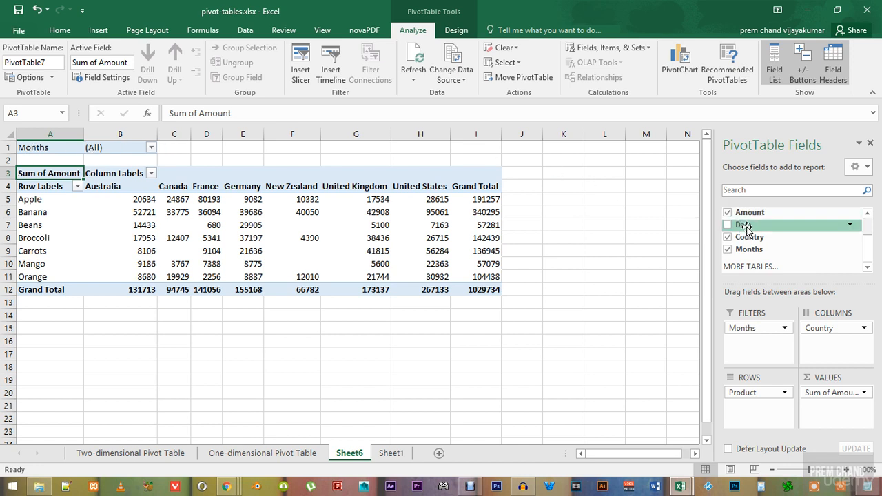
{"action": "left_click_drag", "start_coordinate": [746, 228], "coordinate": [757, 342]}
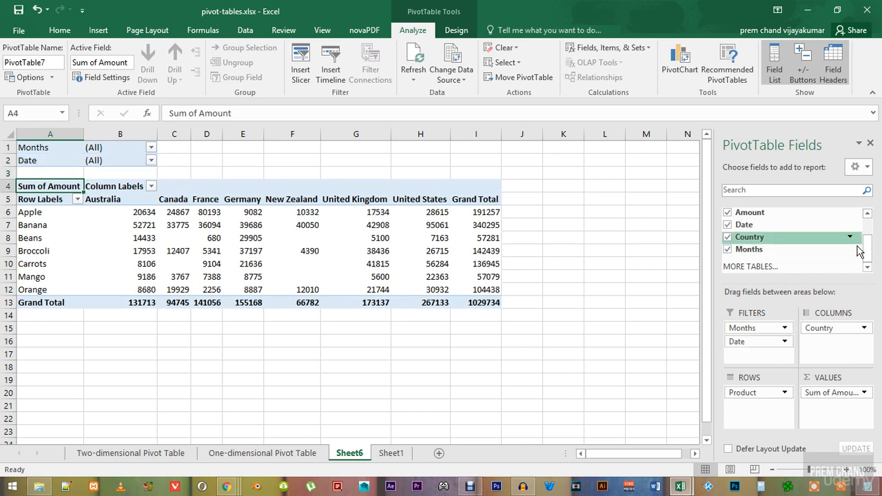
{"action": "scroll", "coordinate": [868, 241], "scroll_direction": "up", "scroll_amount": 2}
{"action": "left_click_drag", "start_coordinate": [763, 217], "coordinate": [749, 355]}
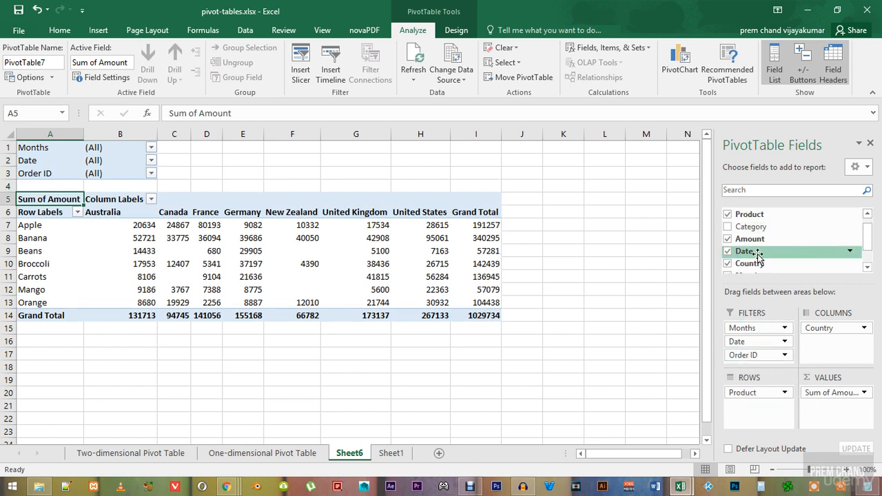
- Try Date as a second value field in the PivotTable and remove it again
{"action": "left_click_drag", "start_coordinate": [744, 251], "coordinate": [827, 411]}
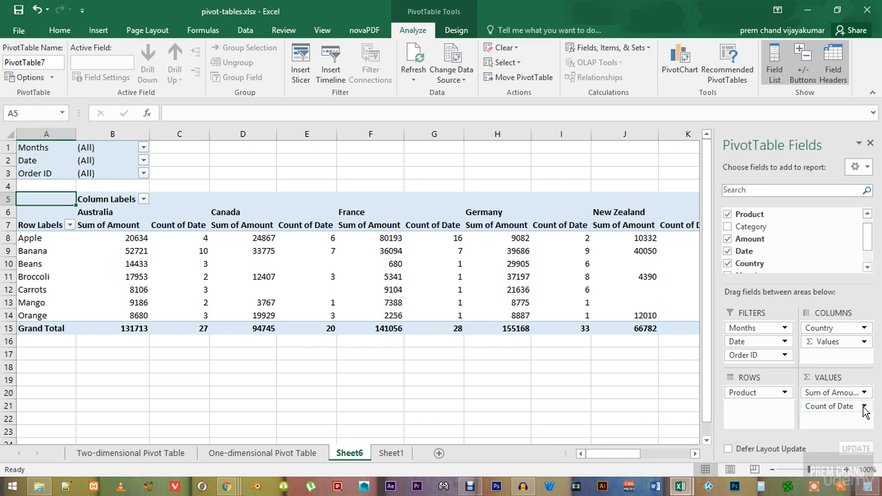
{"action": "left_click", "coordinate": [866, 407]}
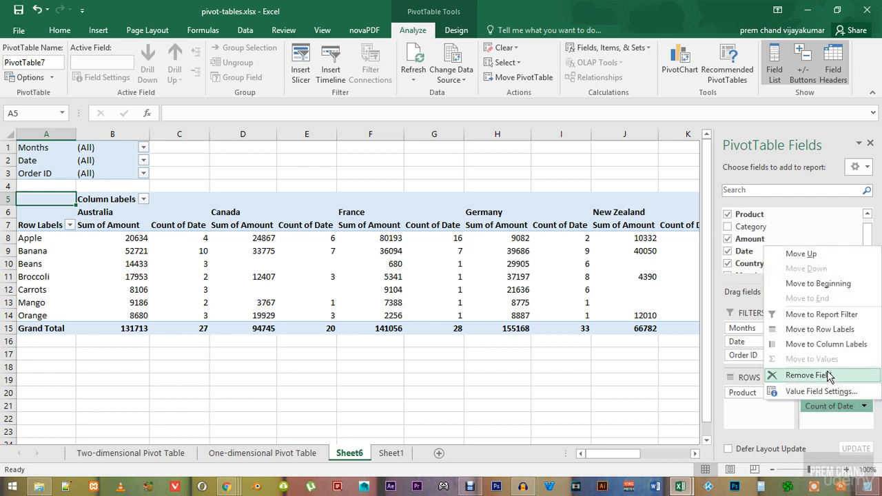
{"action": "left_click", "coordinate": [827, 377]}
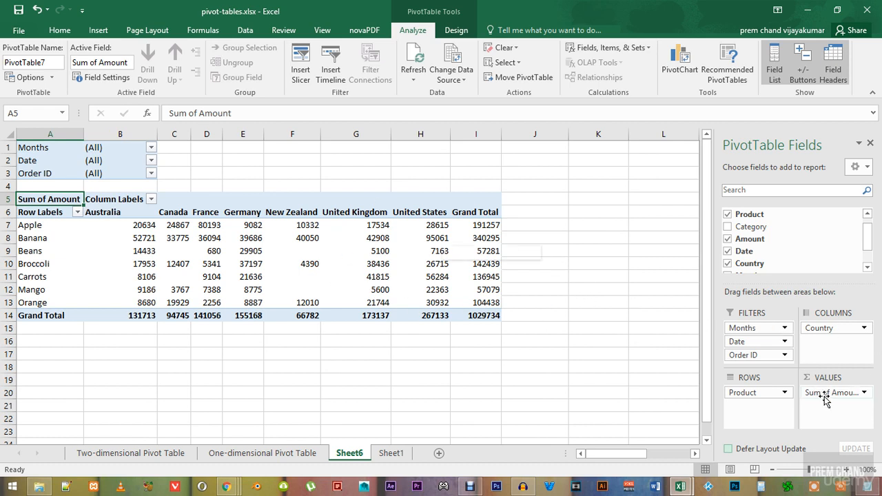
{"action": "mouse_move", "coordinate": [827, 399]}
{"action": "left_mouse_down"}
{"action": "mouse_move", "coordinate": [844, 391]}
{"action": "mouse_move", "coordinate": [845, 376]}
{"action": "mouse_move", "coordinate": [835, 400]}
{"action": "left_mouse_up"}
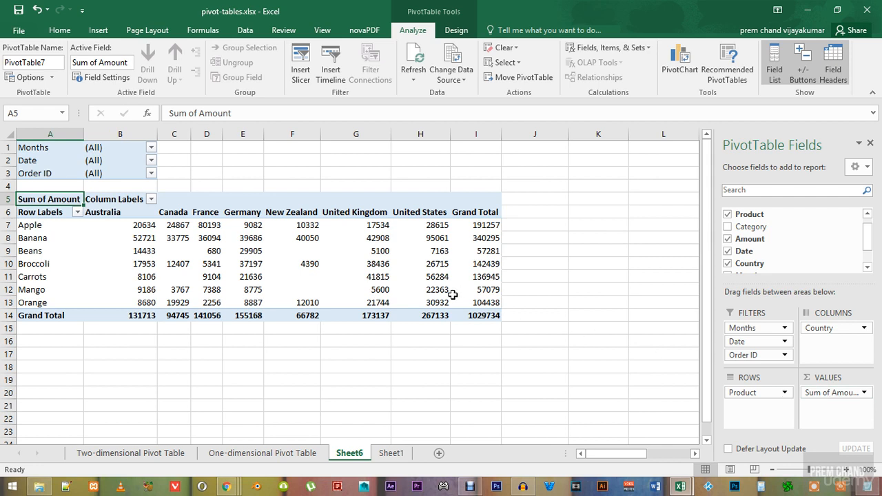
- Filter the PivotTable's row labels to show only the product Beans
{"action": "left_click", "coordinate": [76, 212]}
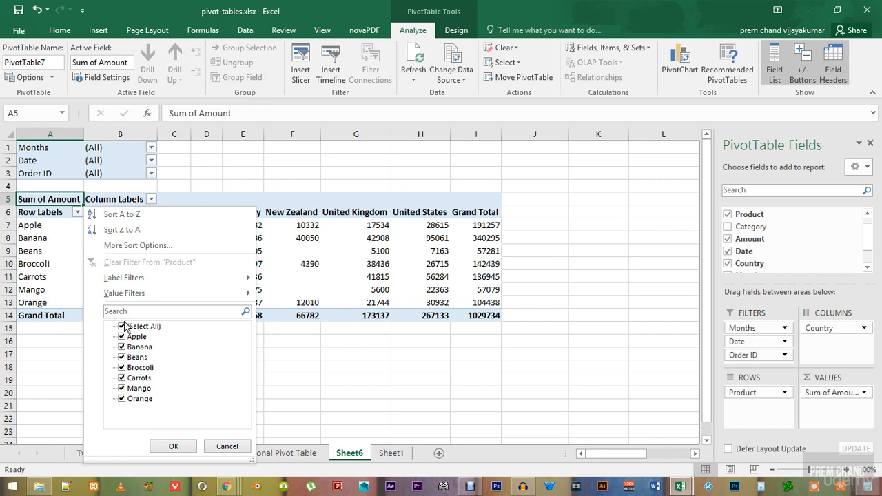
{"action": "left_click", "coordinate": [122, 327]}
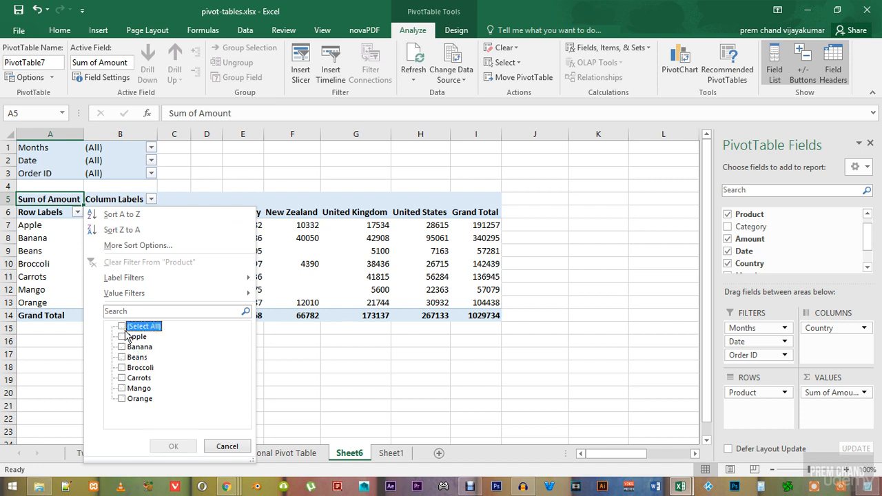
{"action": "left_click", "coordinate": [122, 359]}
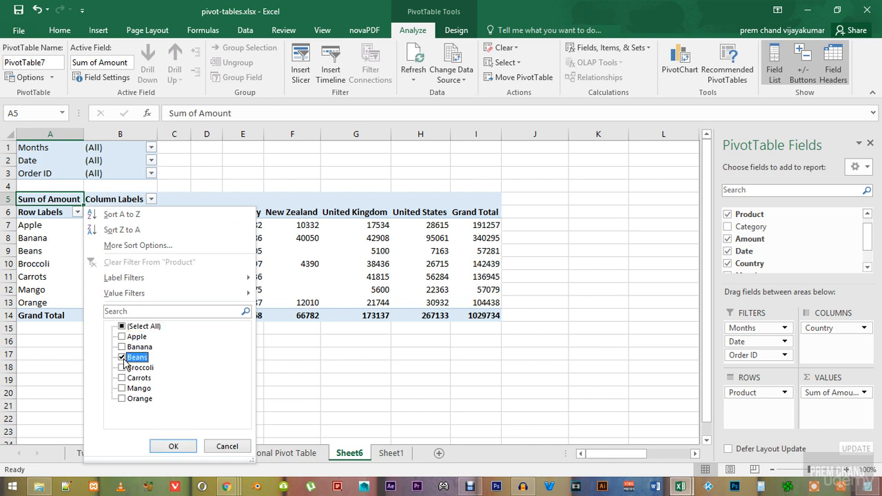
{"action": "left_click", "coordinate": [174, 445]}
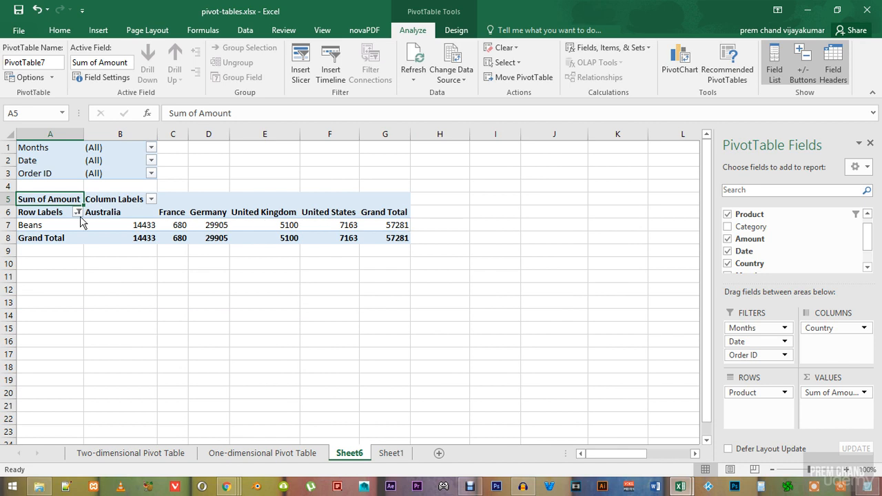
- Filter the PivotTable's column labels to show only the country Germany
{"action": "left_click", "coordinate": [151, 199]}
{"action": "left_click", "coordinate": [39, 324]}
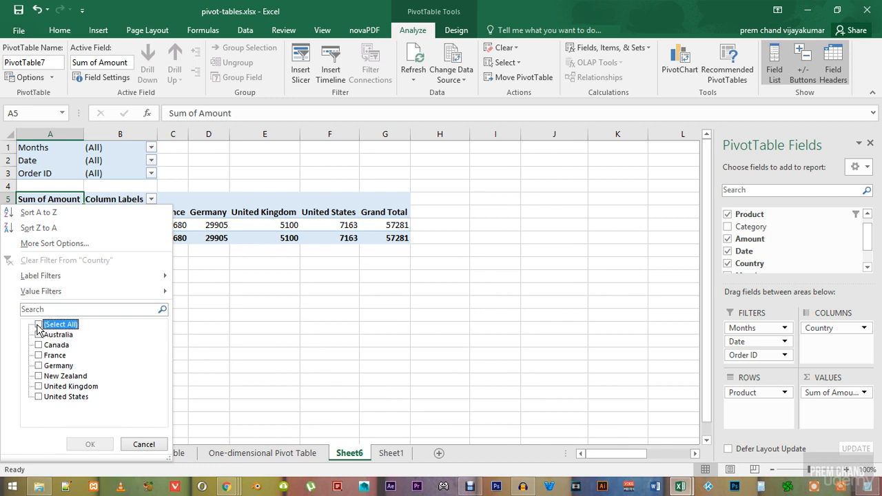
{"action": "left_click", "coordinate": [39, 366]}
{"action": "left_click", "coordinate": [90, 444]}
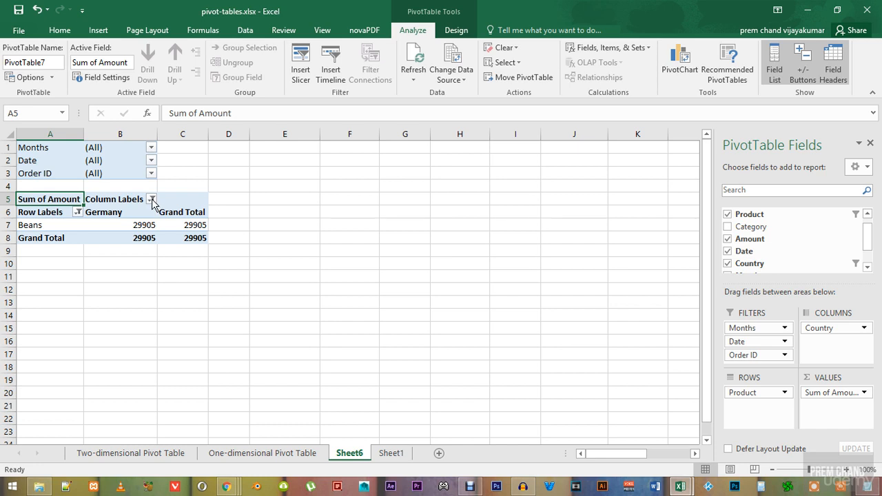
- Set the PivotTable's Months report filter to Feb
{"action": "left_click", "coordinate": [152, 148]}
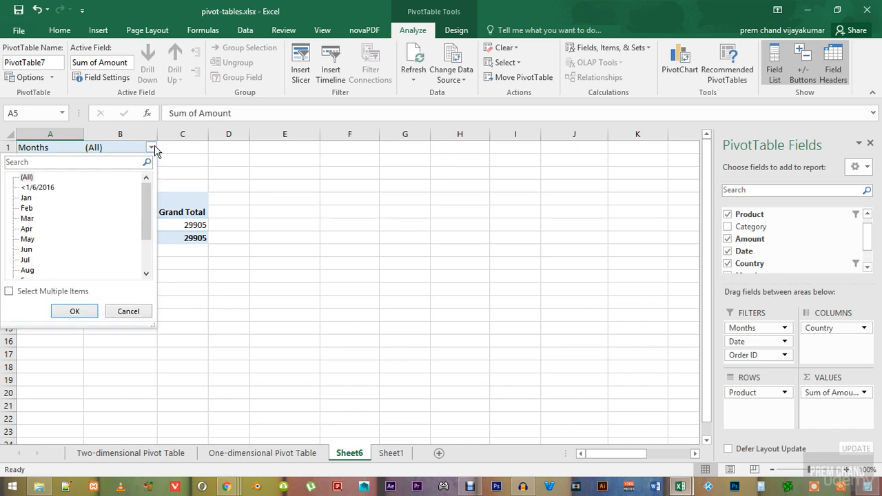
{"action": "left_click", "coordinate": [27, 210]}
{"action": "left_click", "coordinate": [71, 311]}
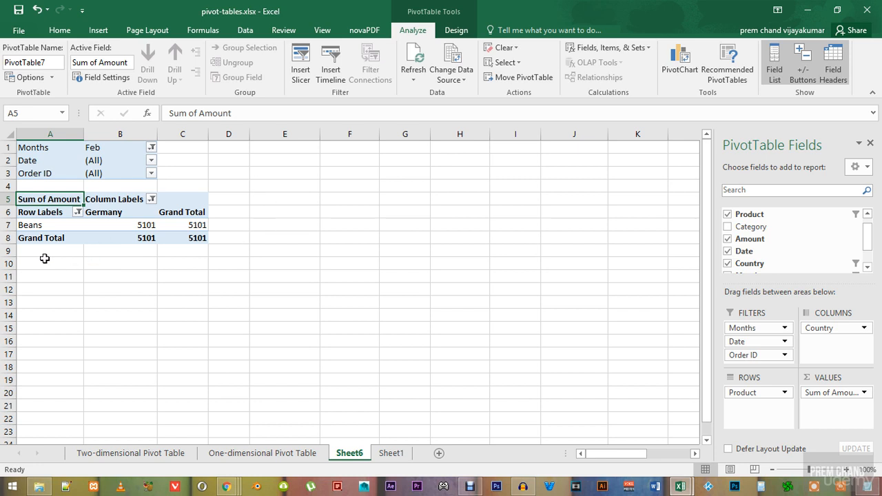
- Reselect all countries in the column label filter and all products in the row label filter of the PivotTable
{"action": "left_click", "coordinate": [152, 200]}
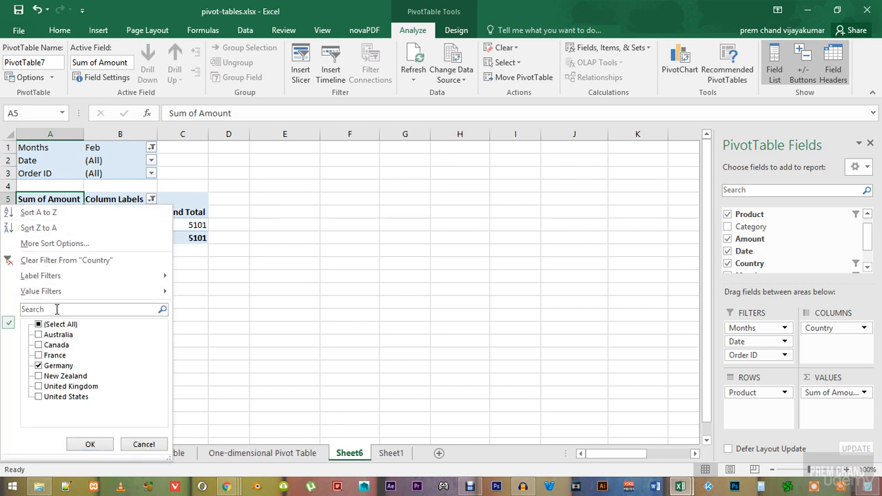
{"action": "left_click", "coordinate": [40, 325]}
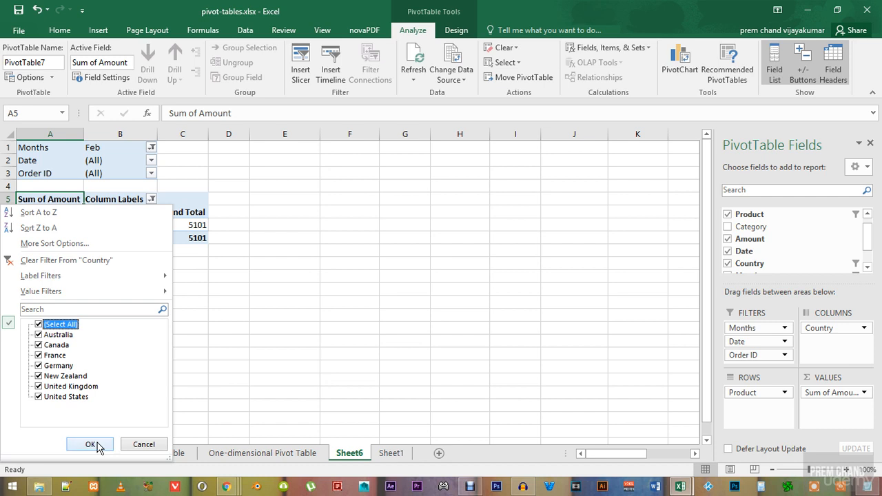
{"action": "left_click", "coordinate": [89, 444]}
{"action": "left_click", "coordinate": [77, 213]}
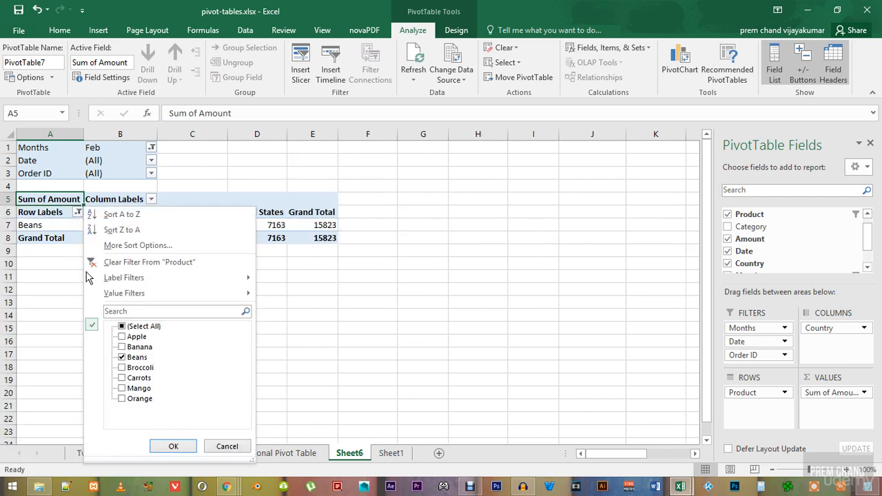
{"action": "left_click", "coordinate": [121, 328]}
{"action": "left_click", "coordinate": [173, 446]}
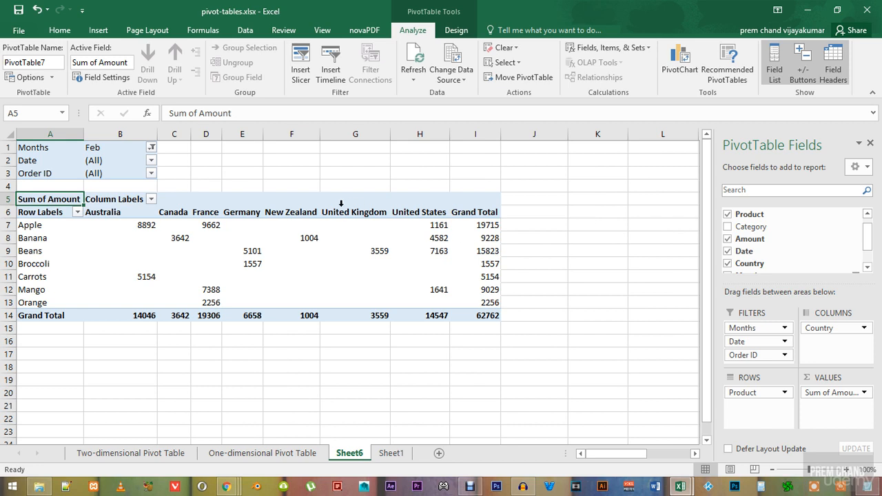
{"action": "left_click", "coordinate": [151, 149]}
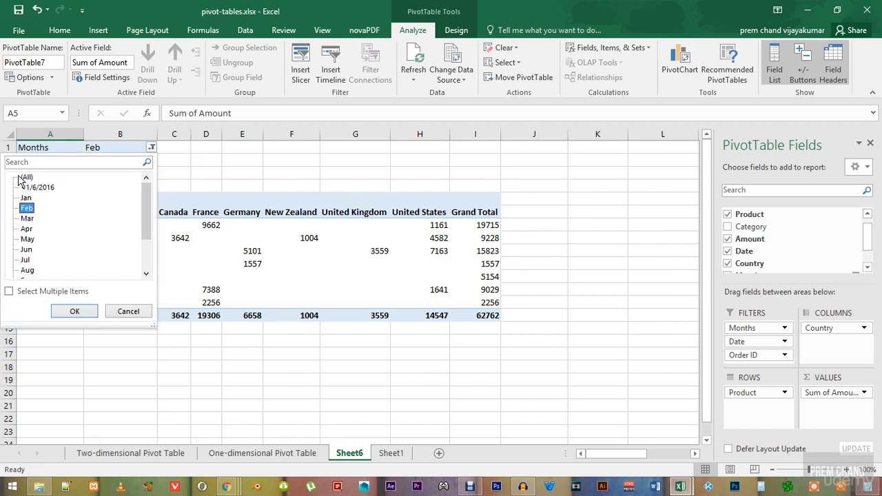
{"action": "left_click", "coordinate": [141, 311]}
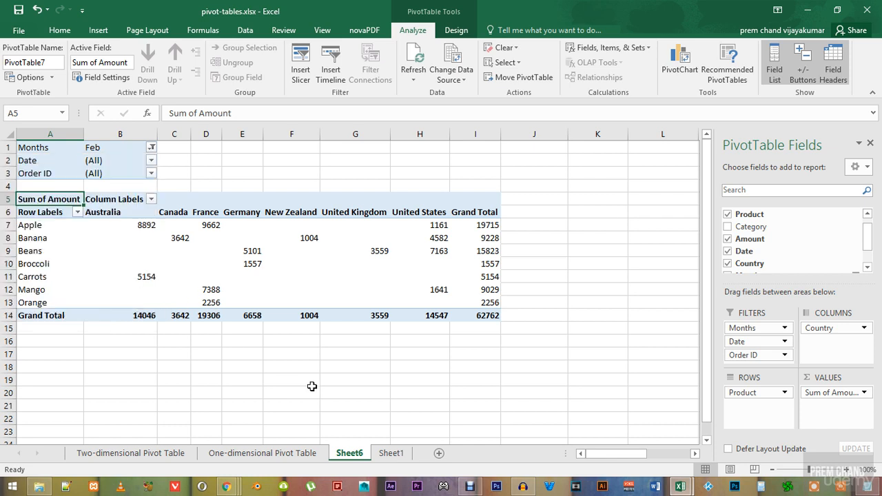